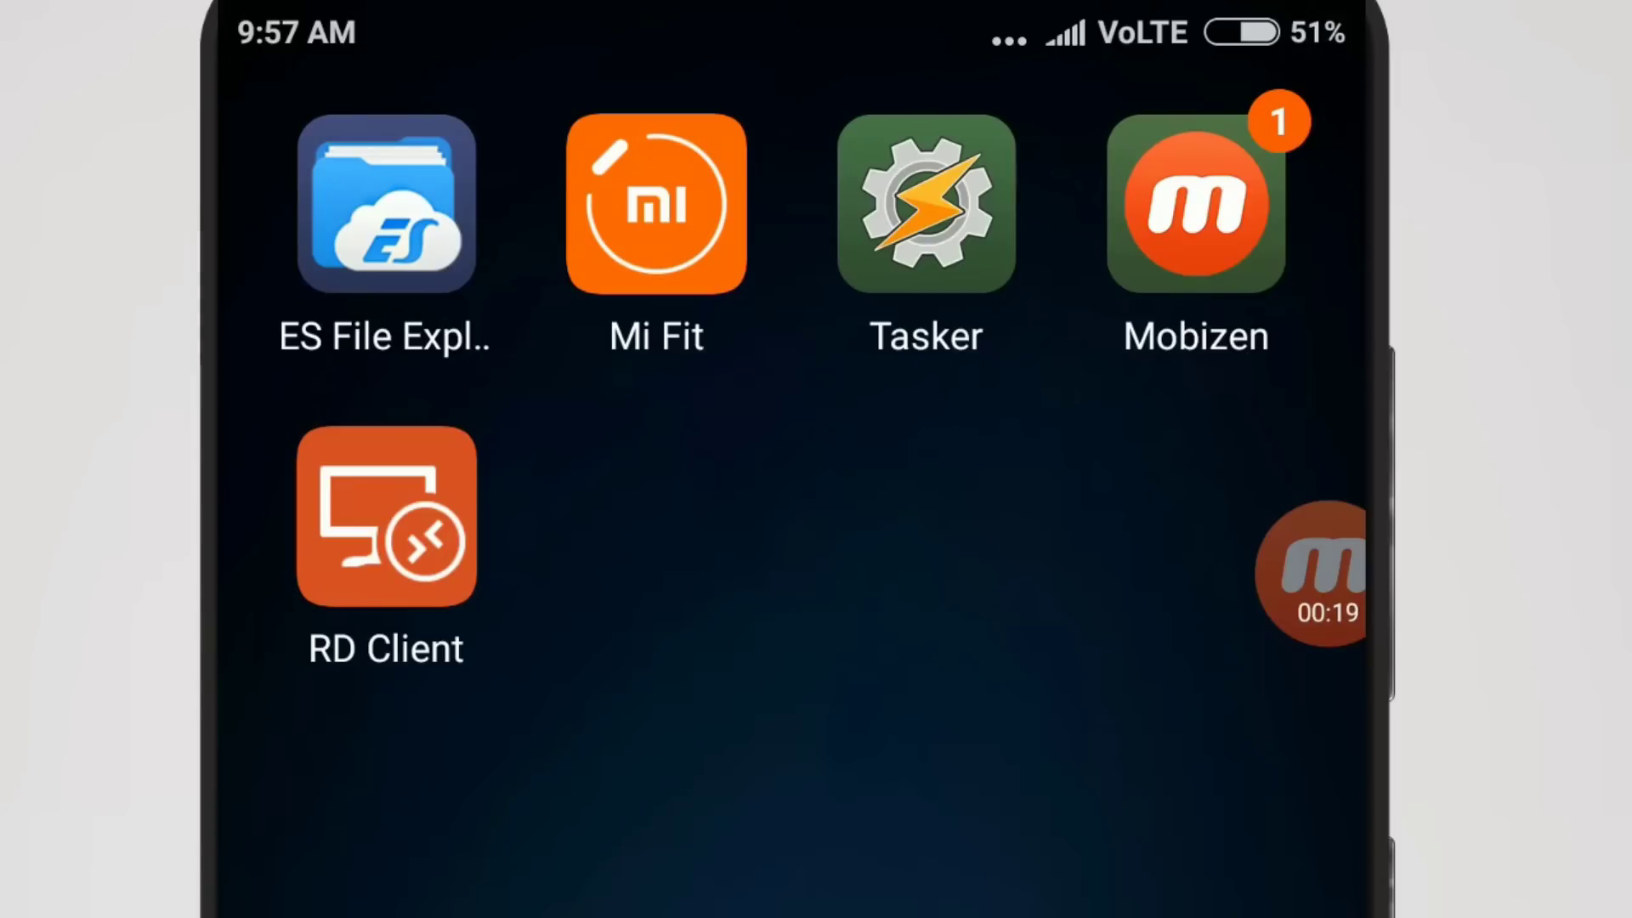
Launch Tasker and add a new profile with the State > Phone > Missed Call context
click(926, 204)
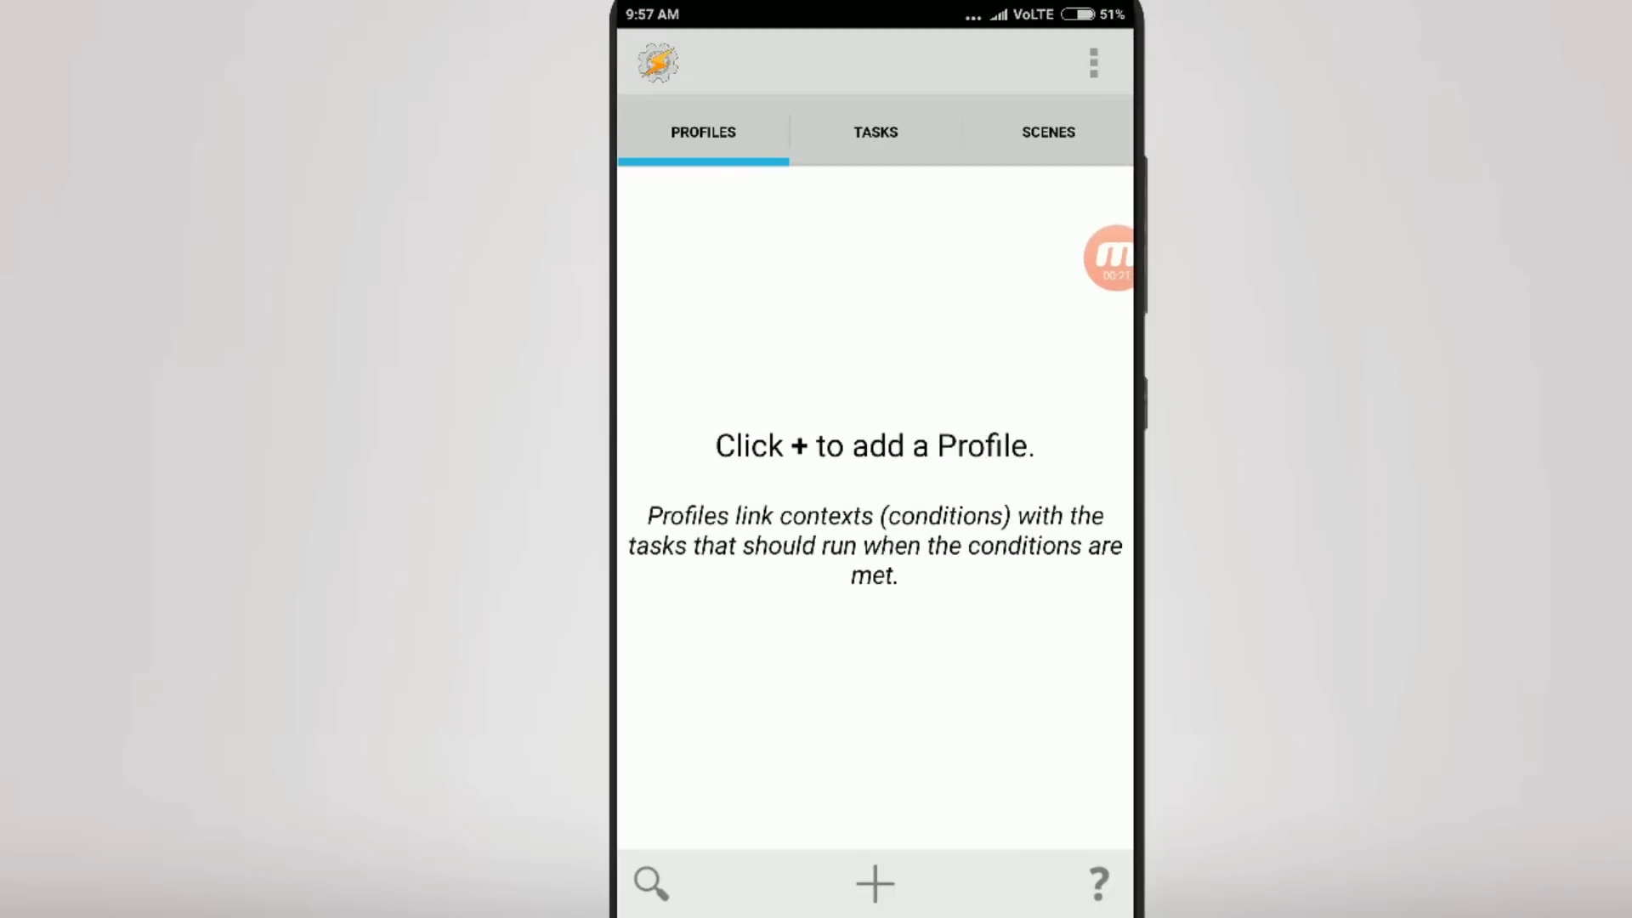
click(875, 884)
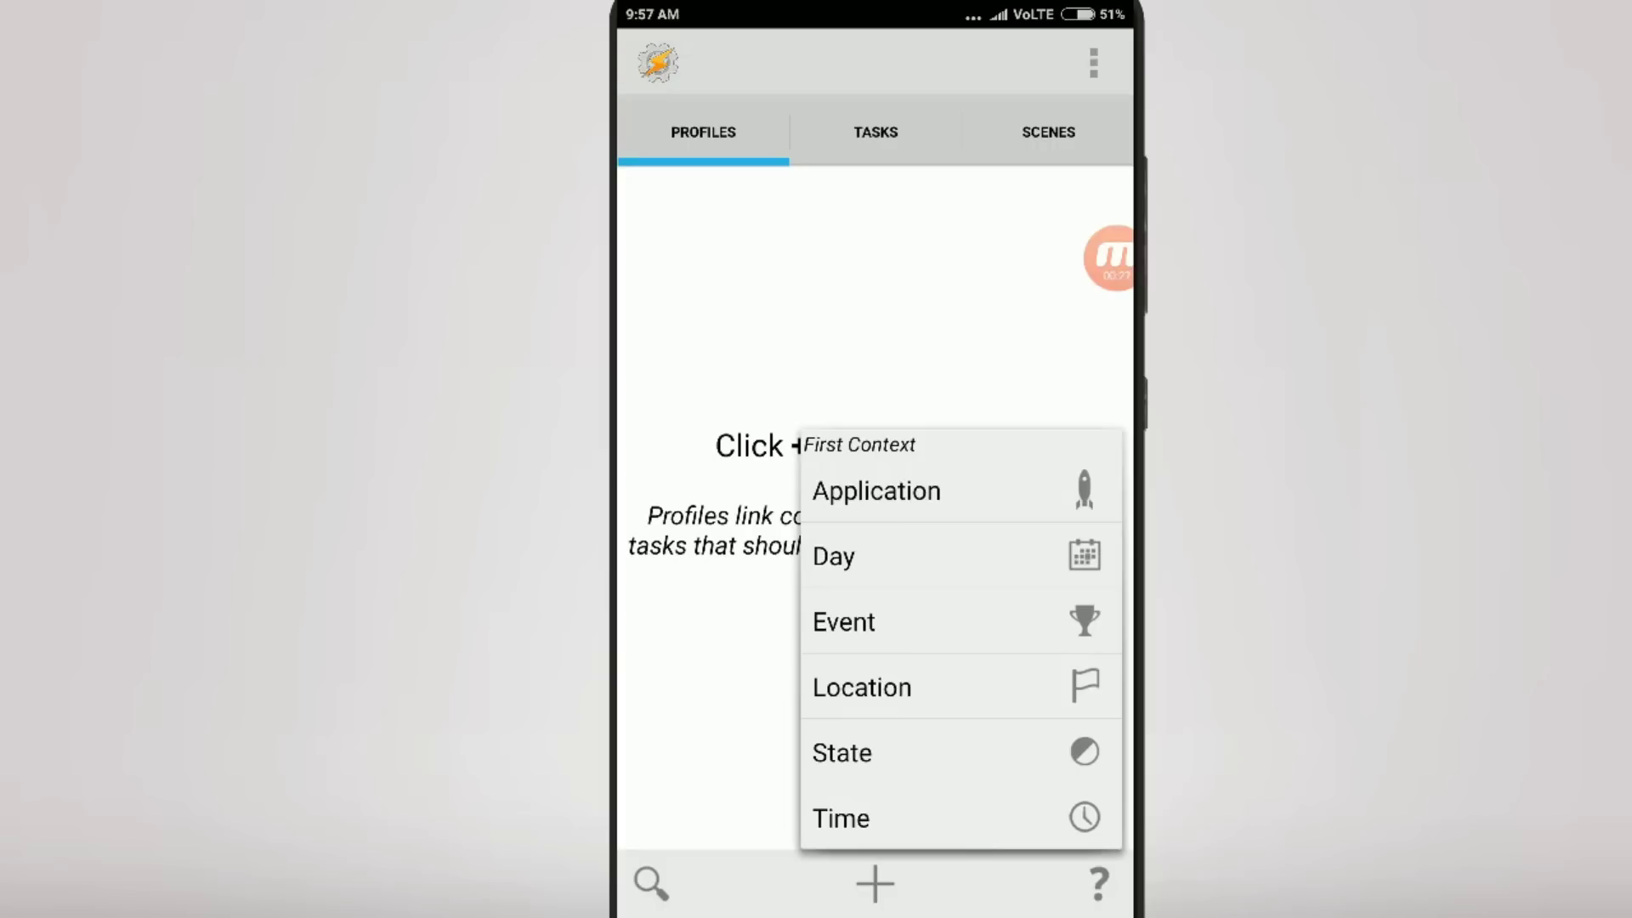
click(876, 753)
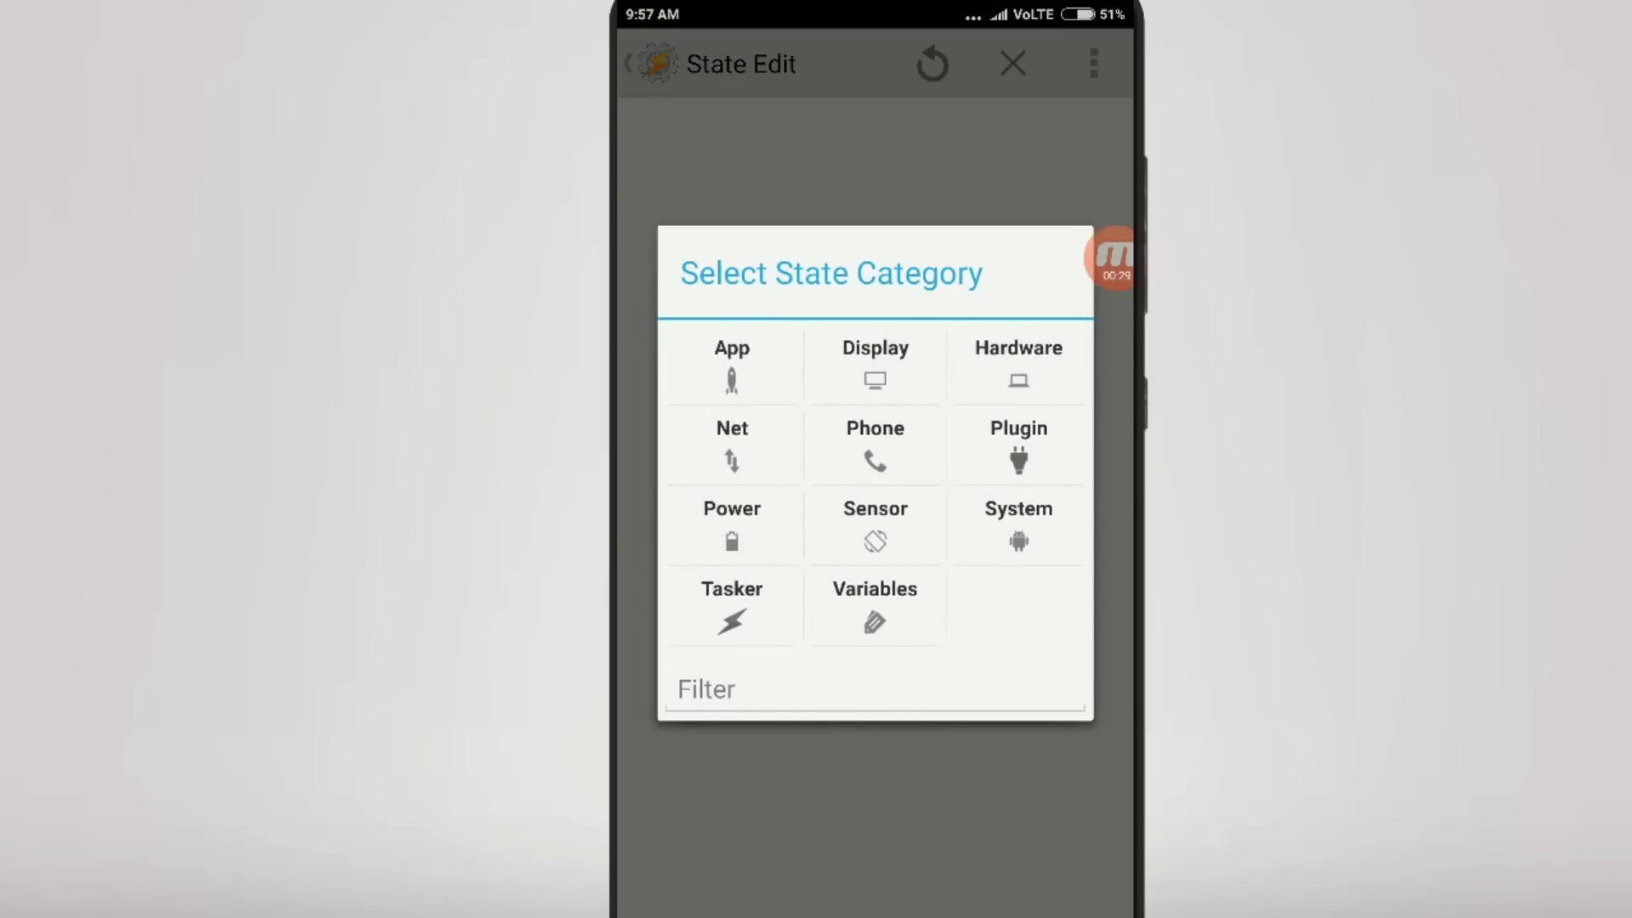
click(876, 447)
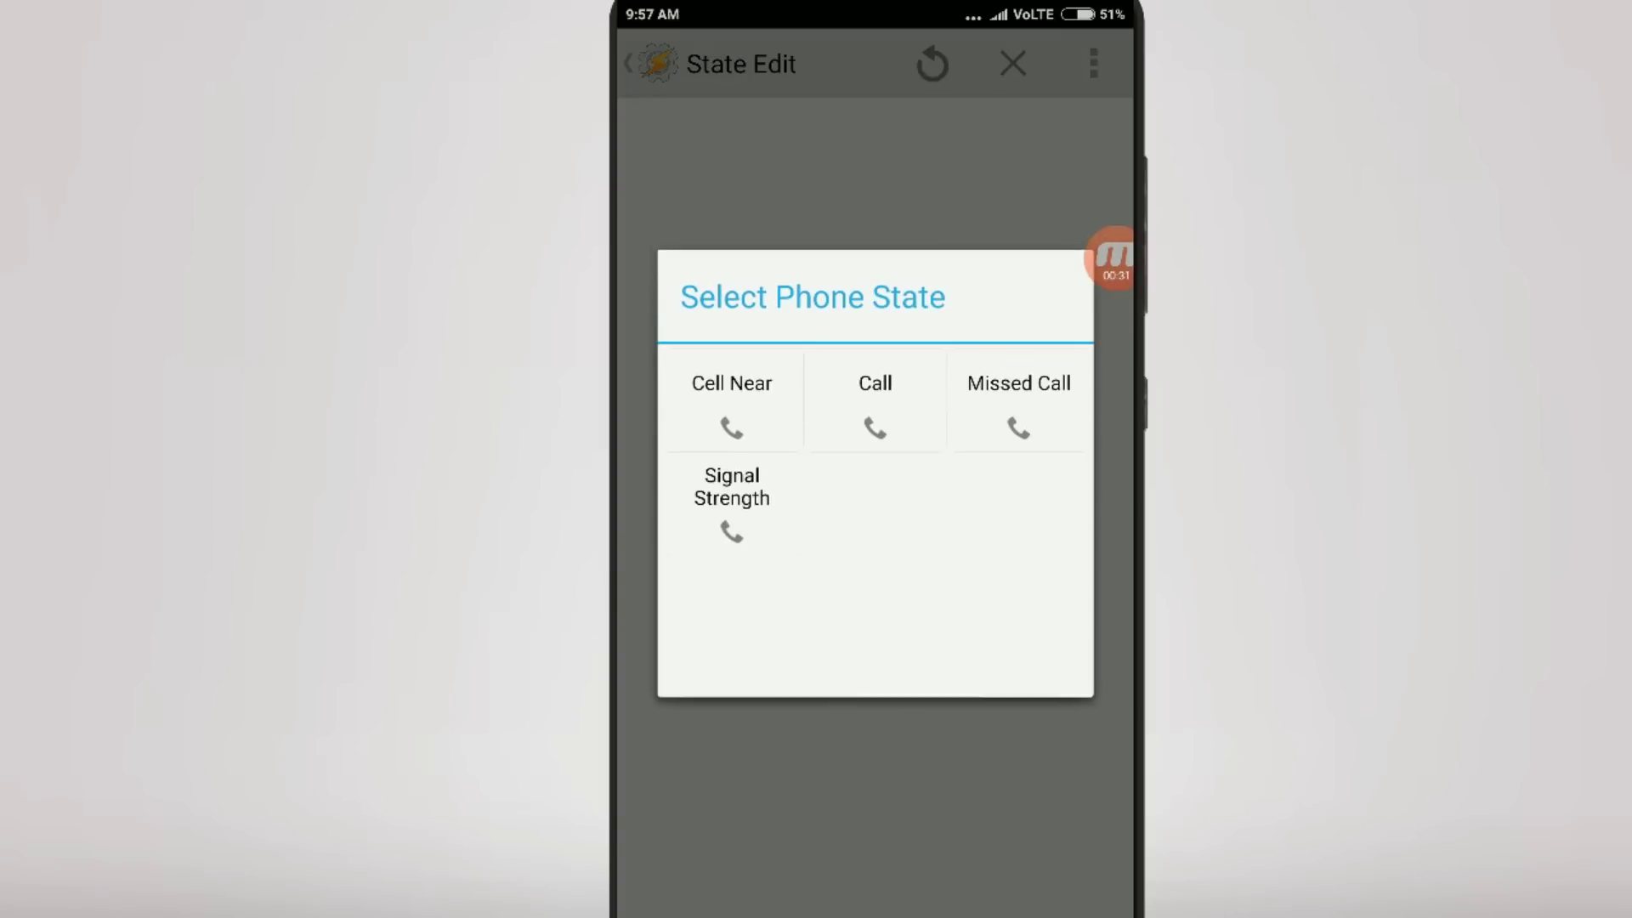
click(1019, 399)
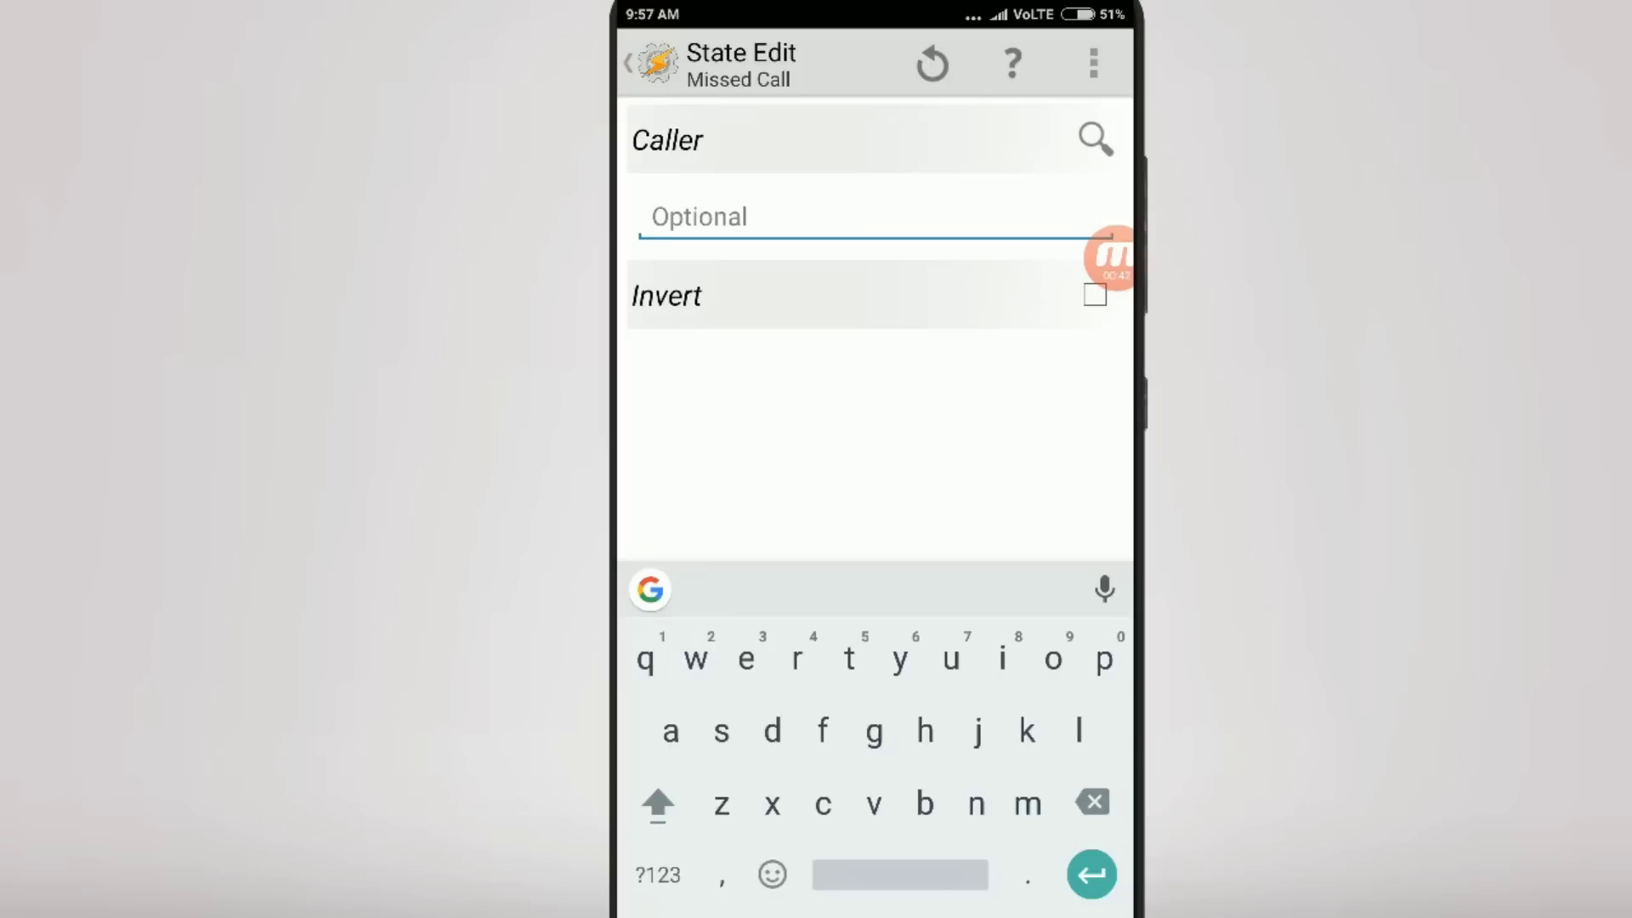
click(658, 875)
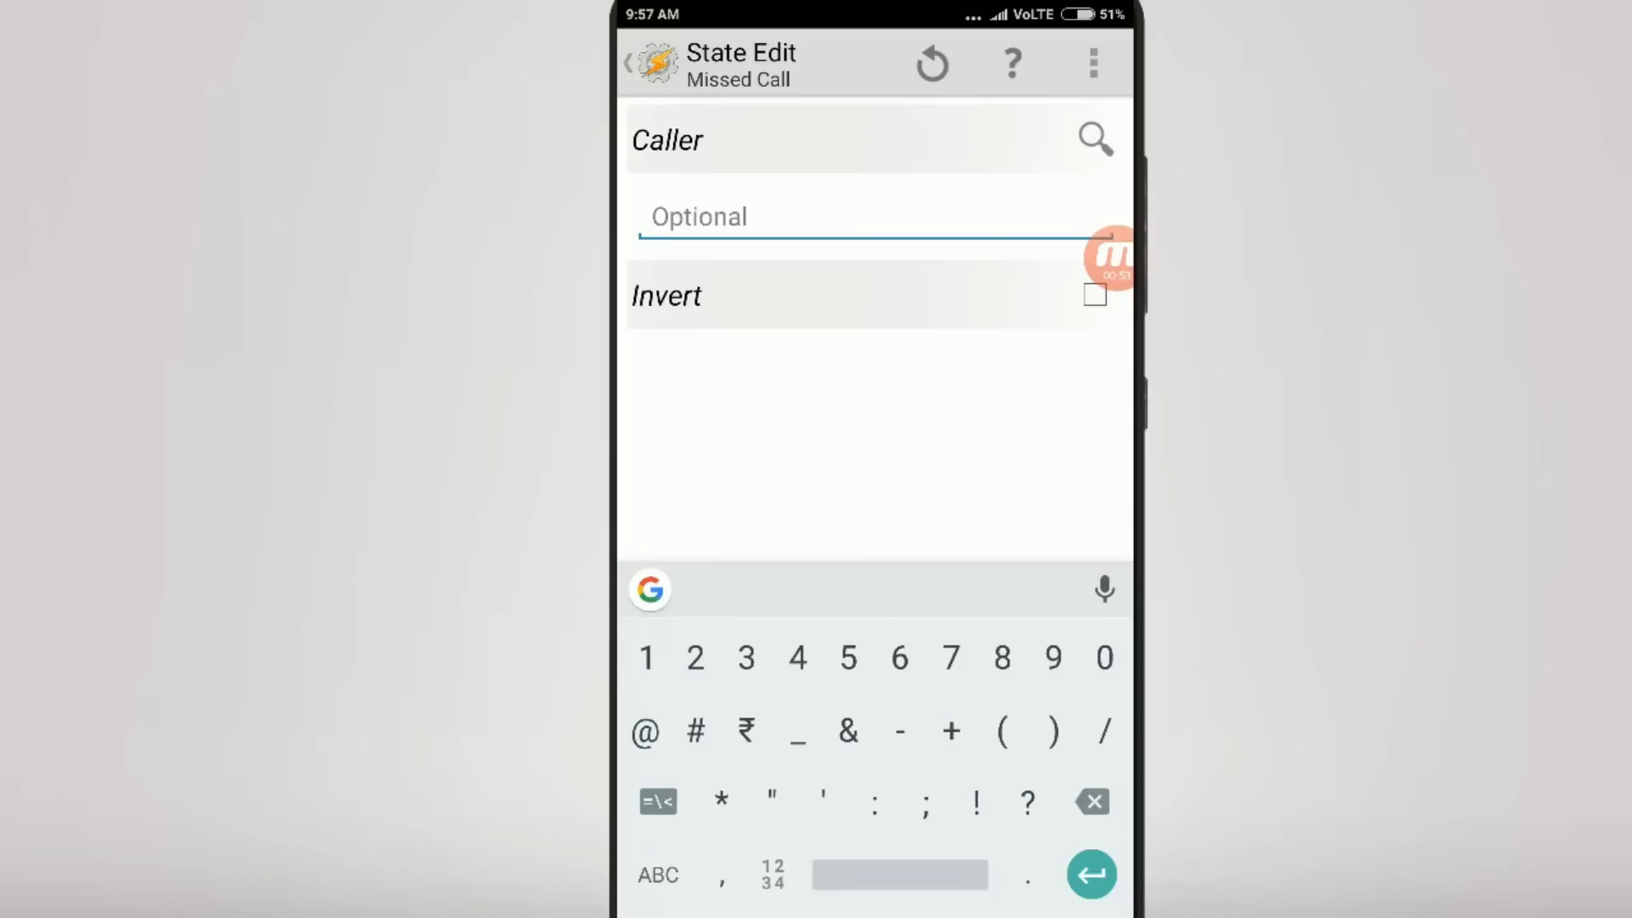
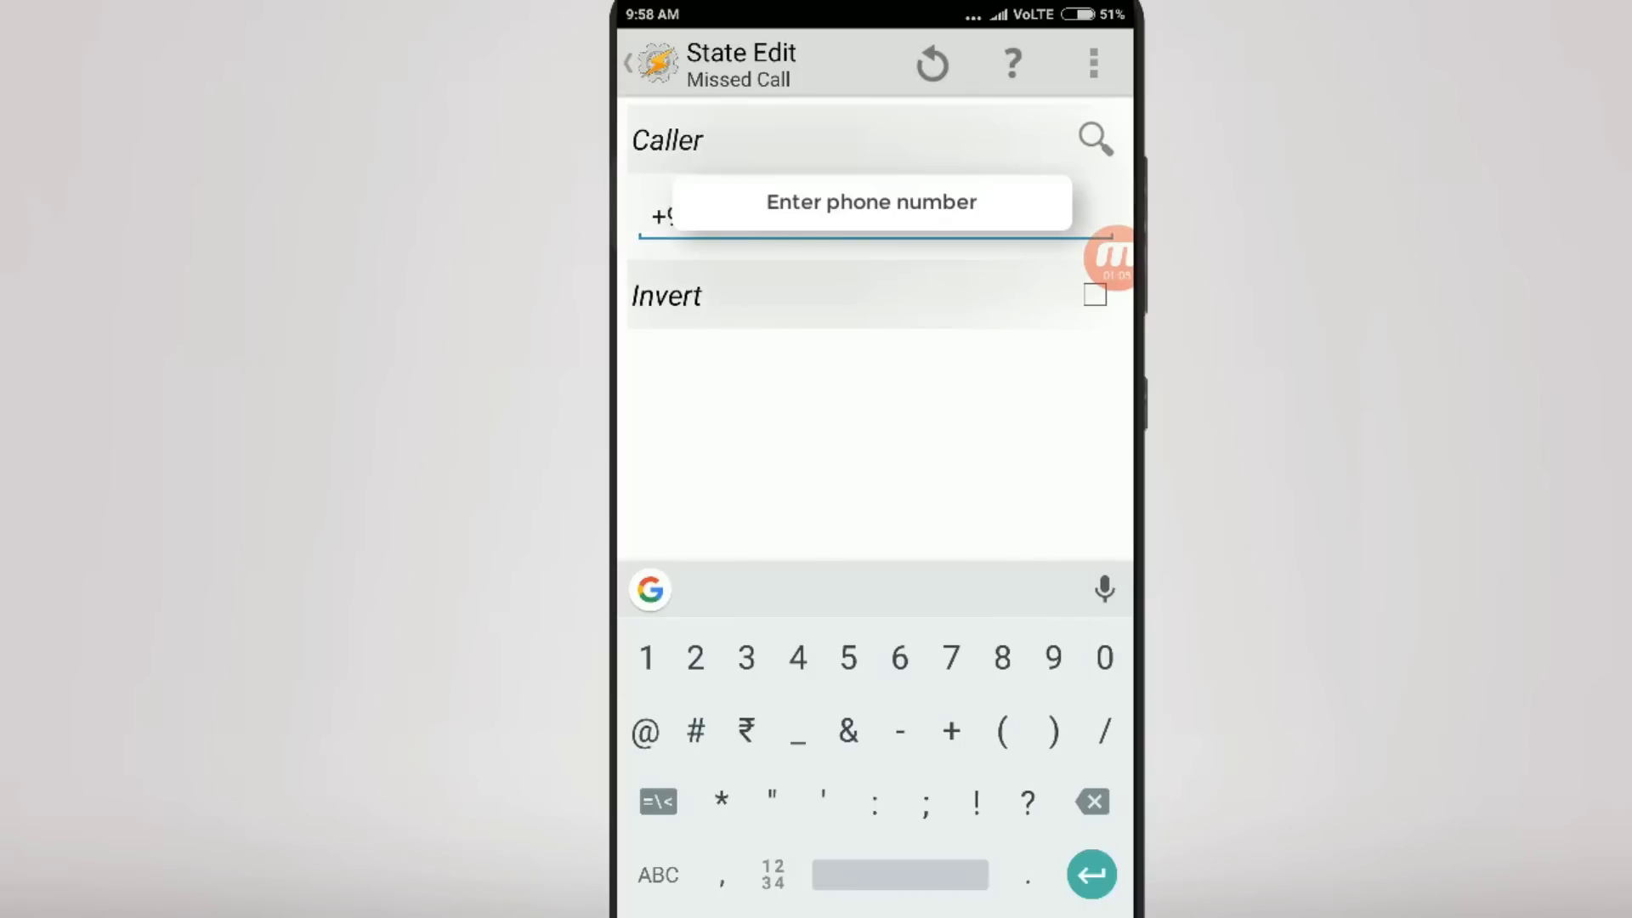
key(Escape)
key(Escape)
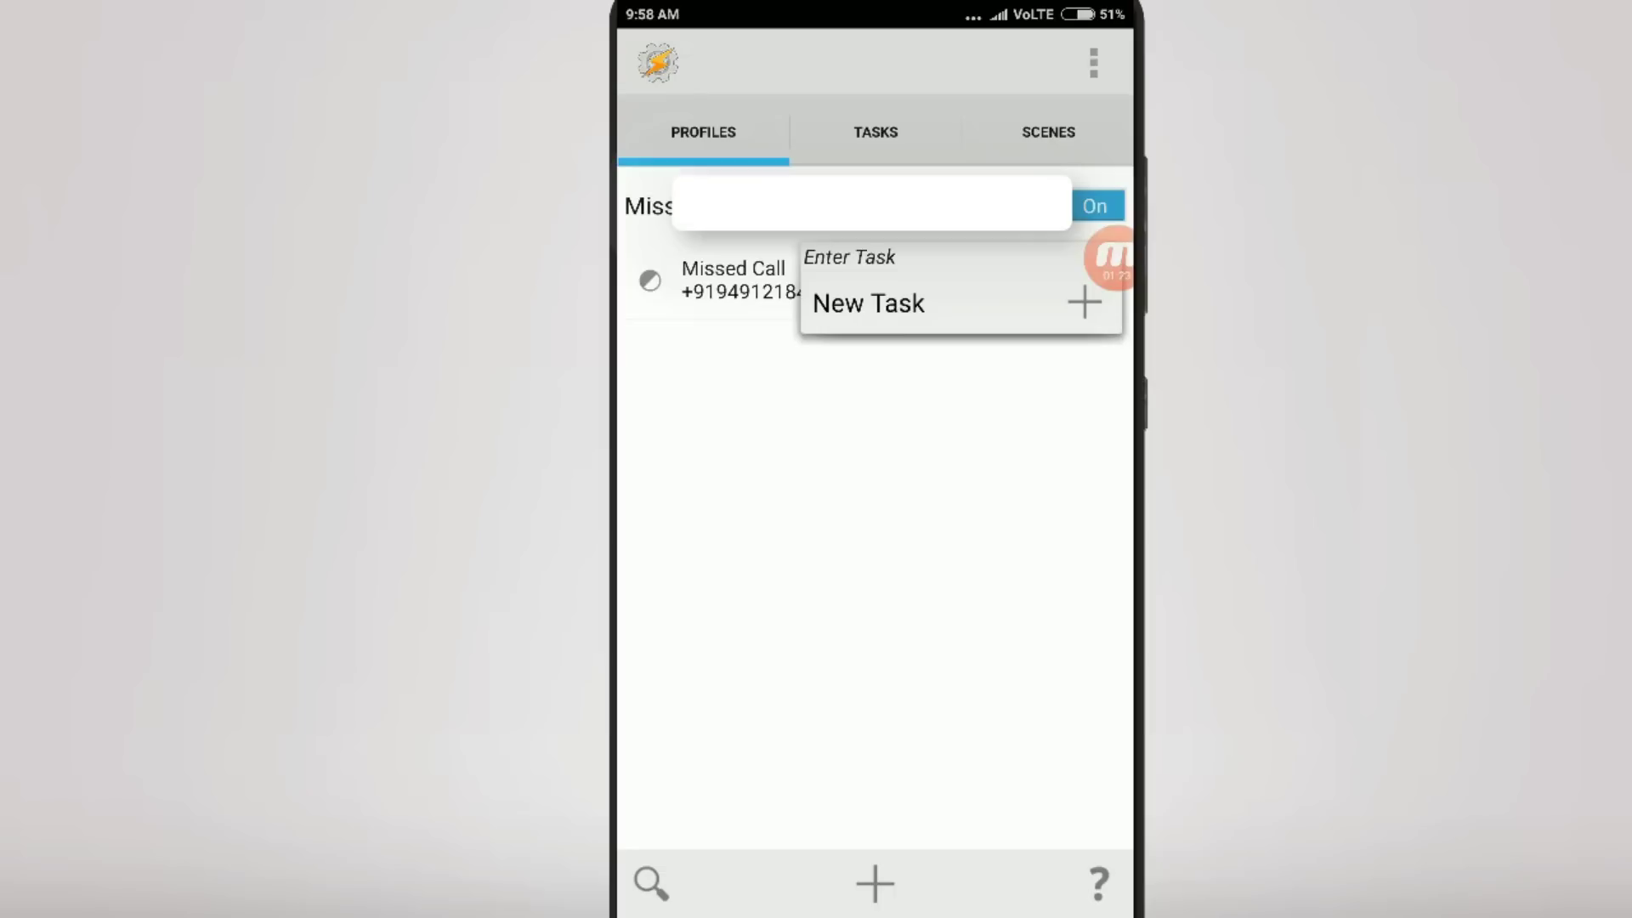
Create a new task named 'Tracking' for the Missed Call profile
click(869, 304)
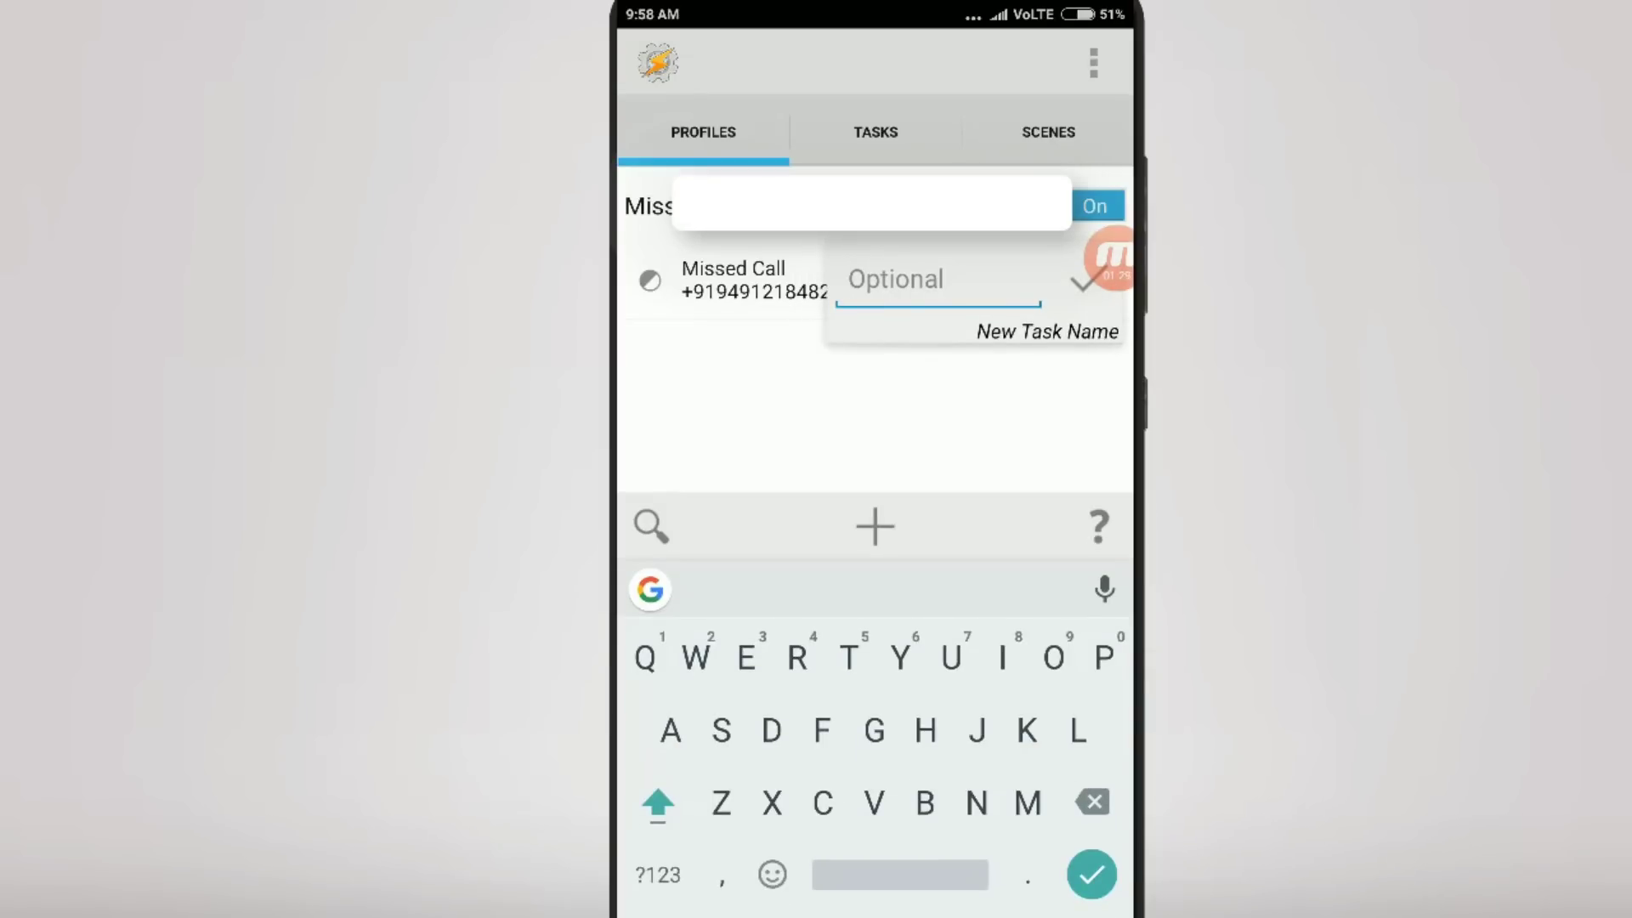
text(Tr)
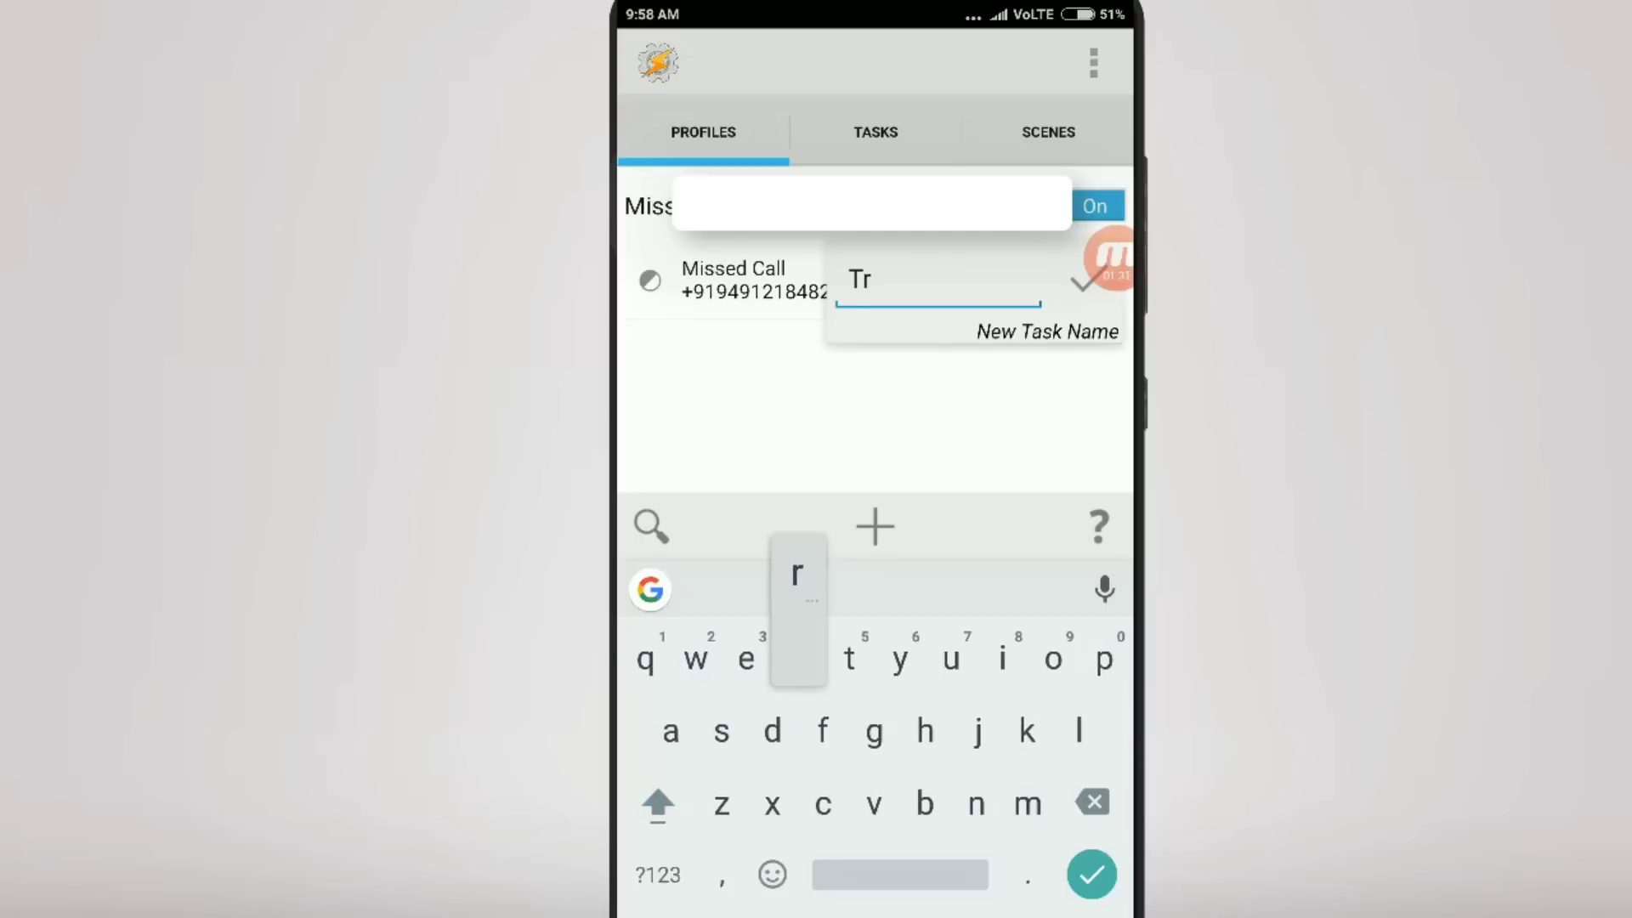
text(ackin)
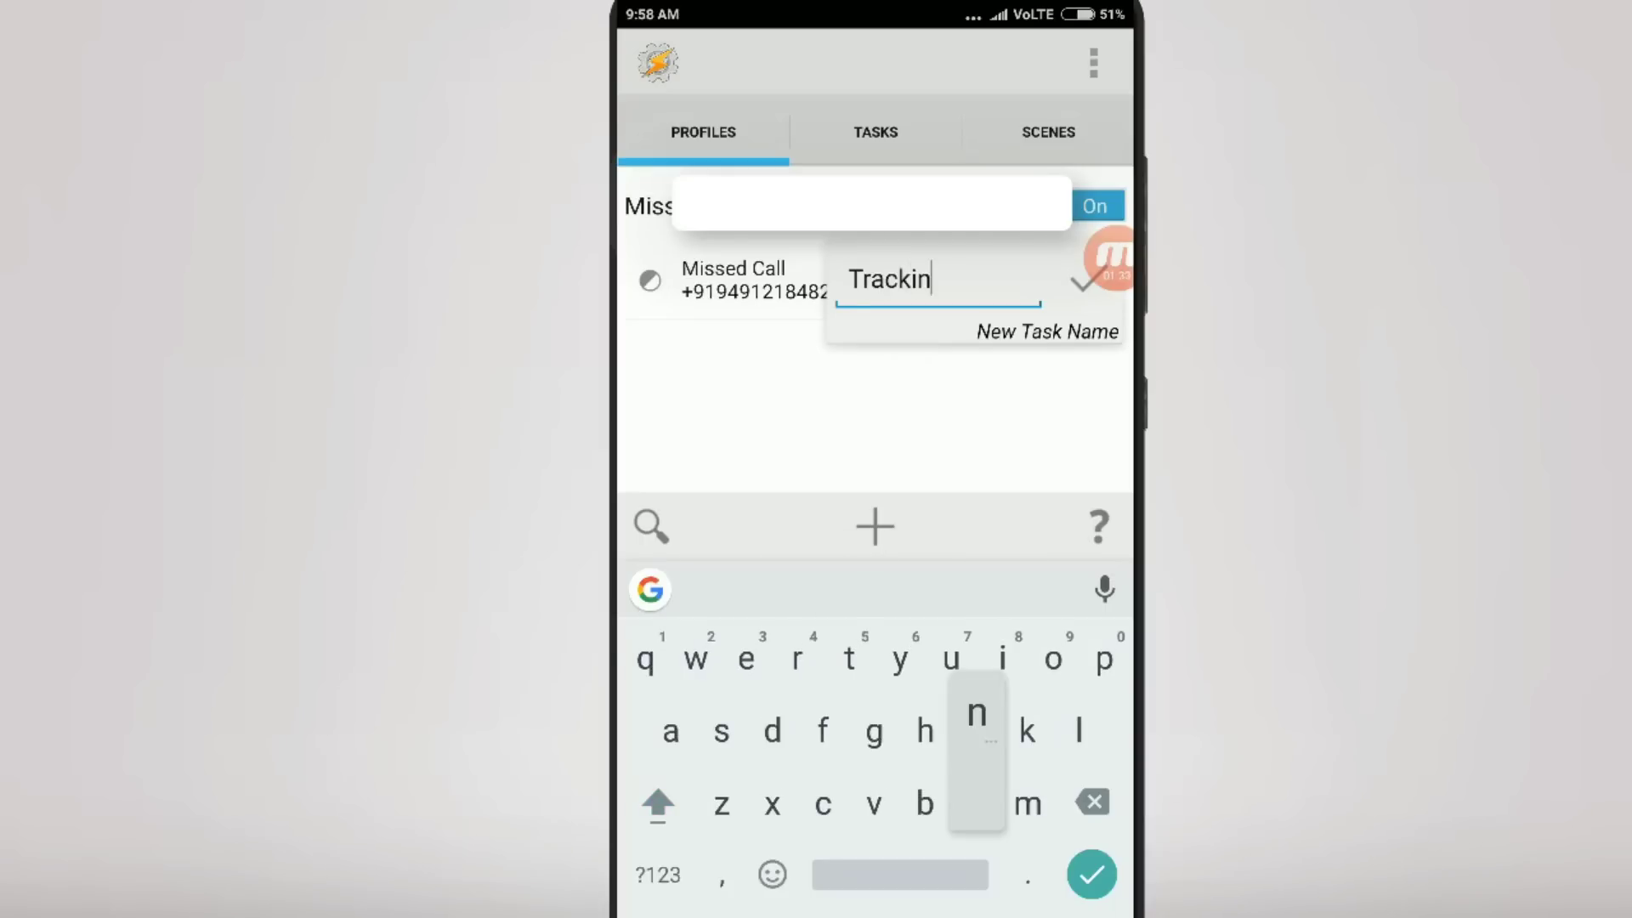
text(g)
click(1084, 281)
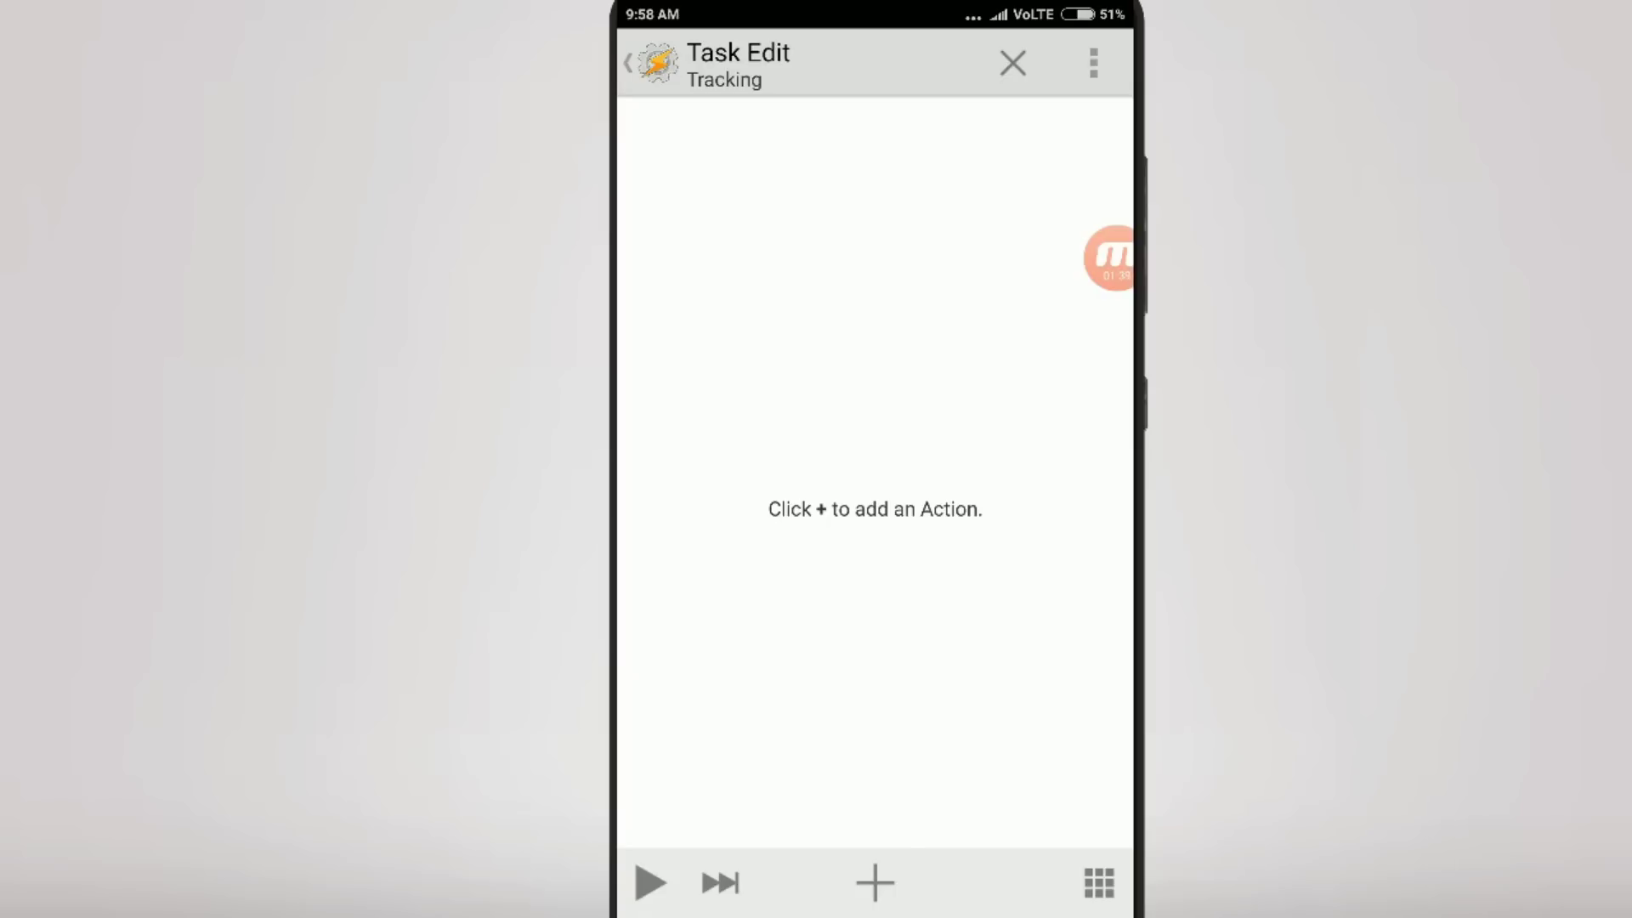
Add a Phone > Send SMS action to Tracking and begin entering the recipient number (+9…)
click(875, 883)
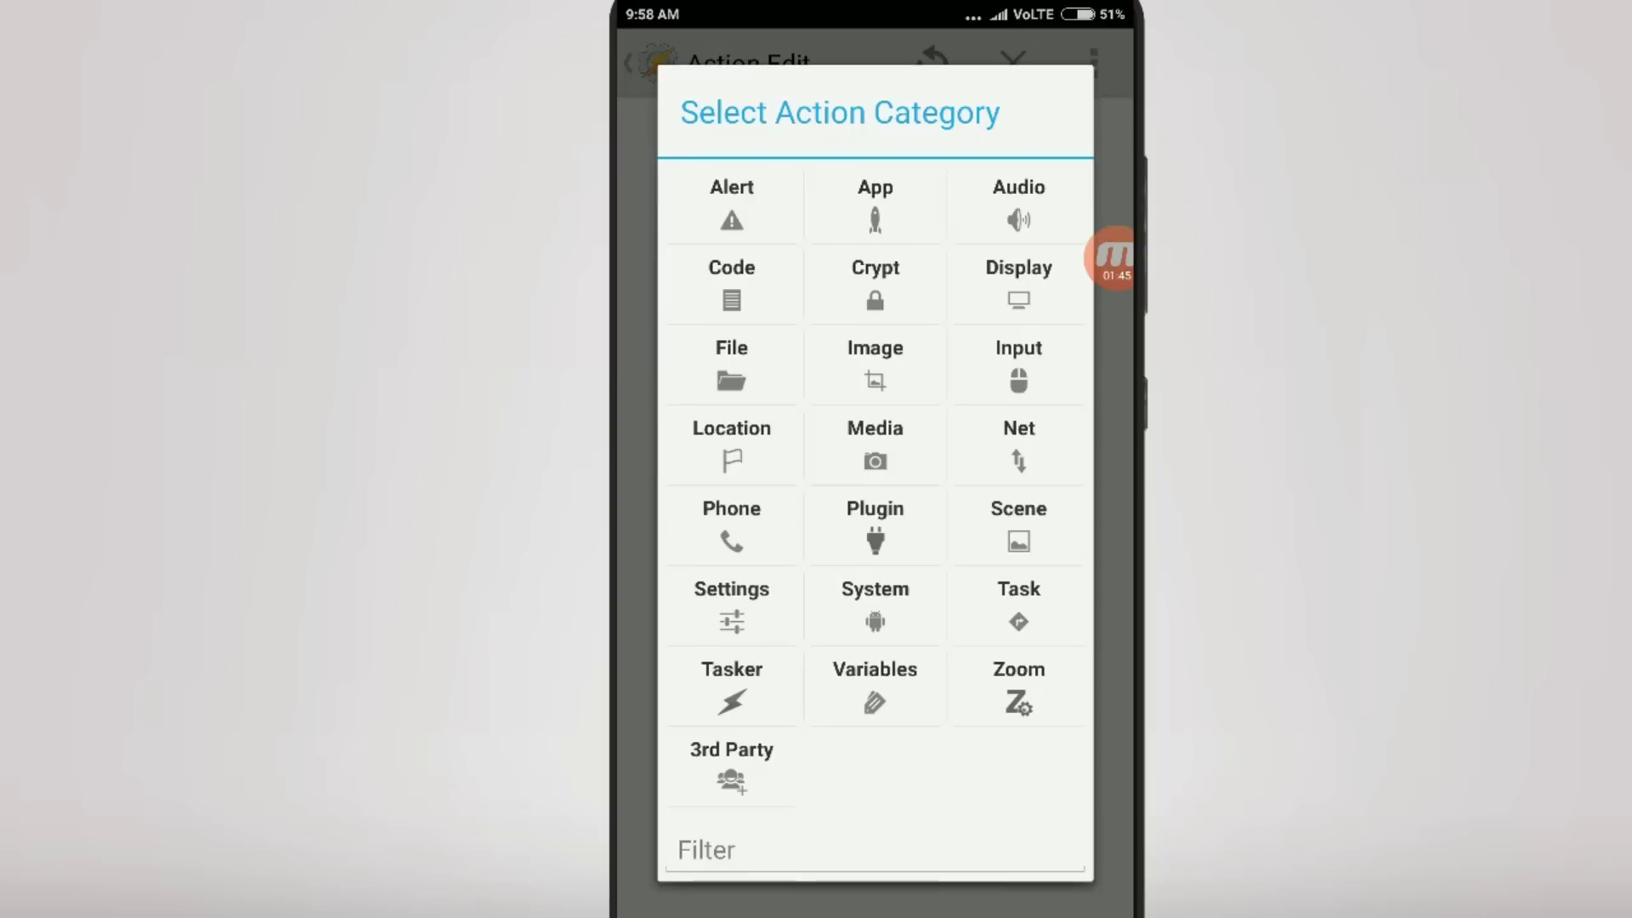
click(731, 524)
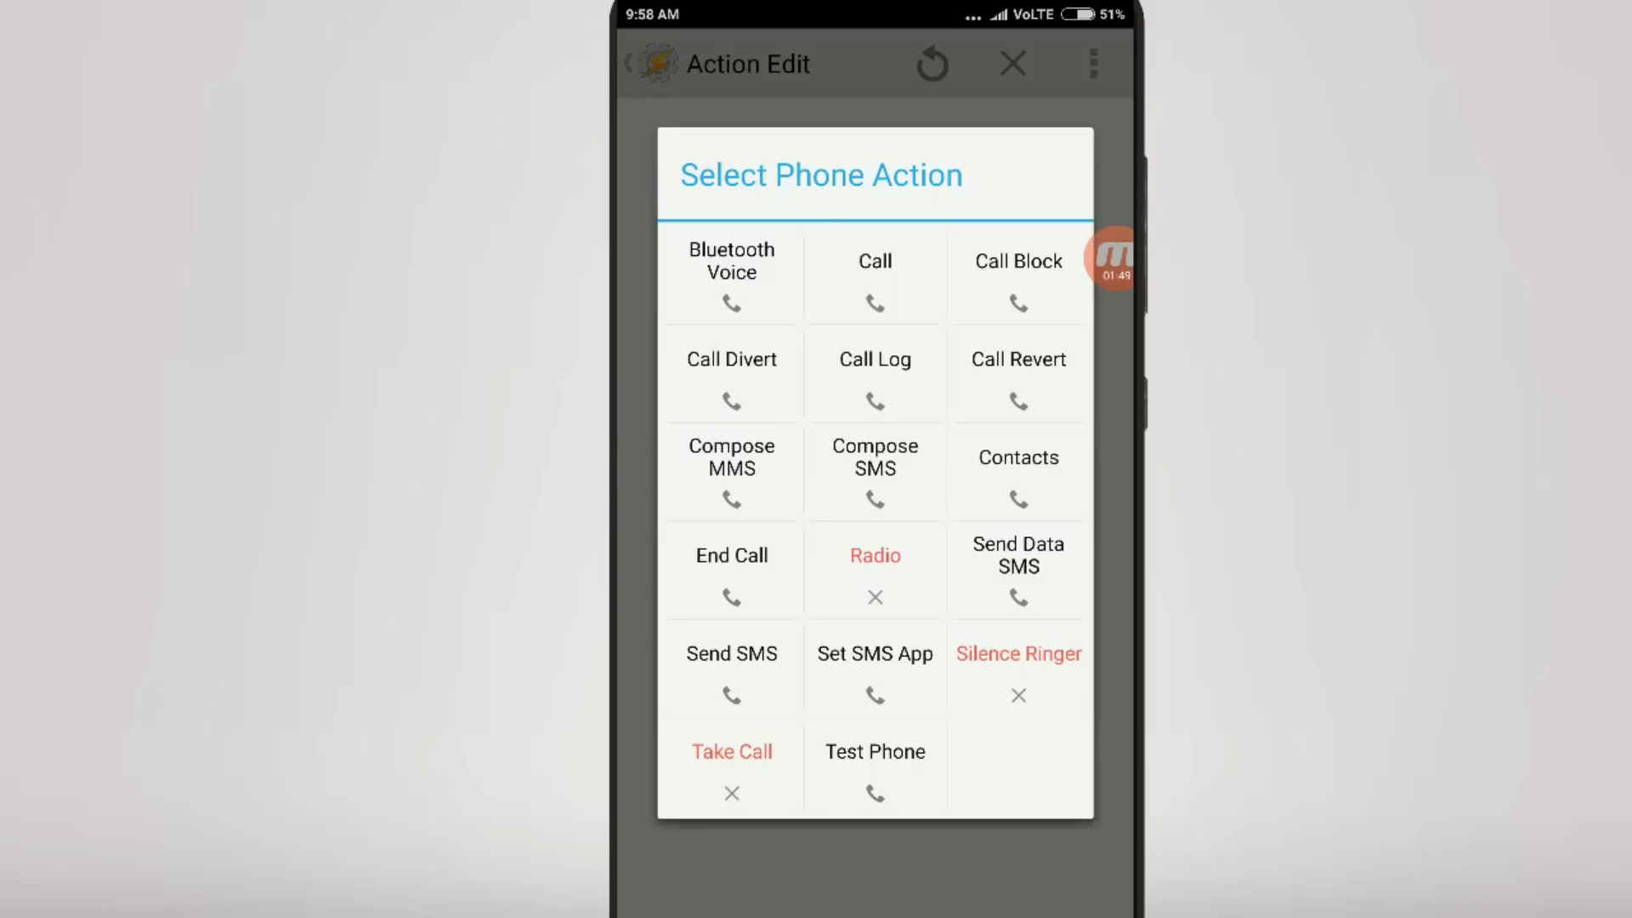
click(731, 672)
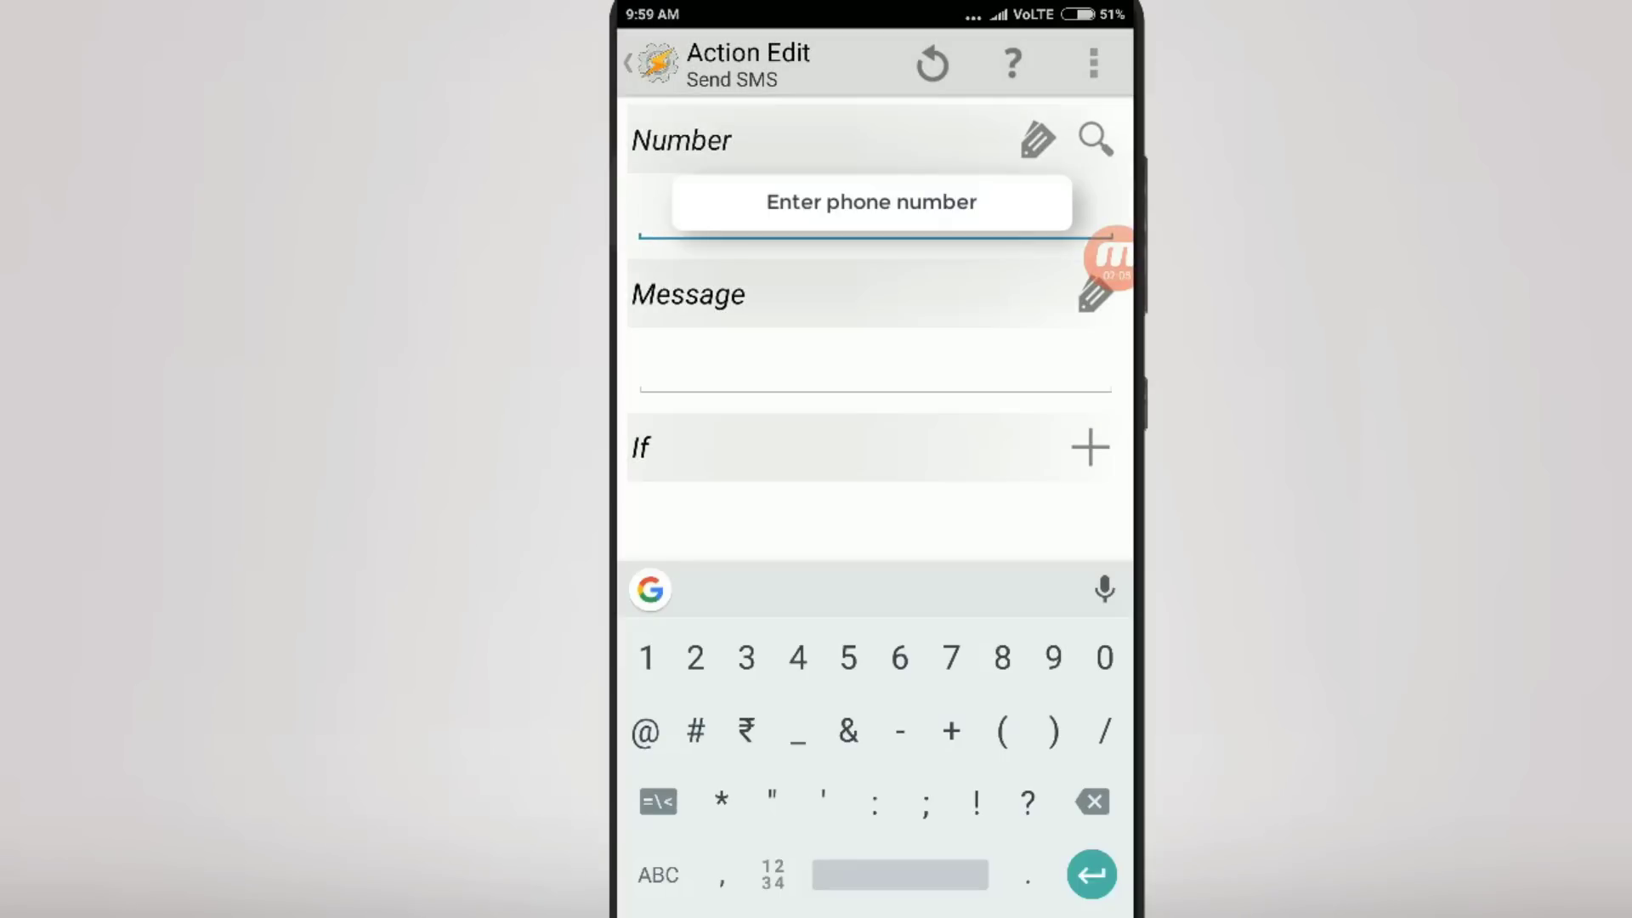
text(+9)
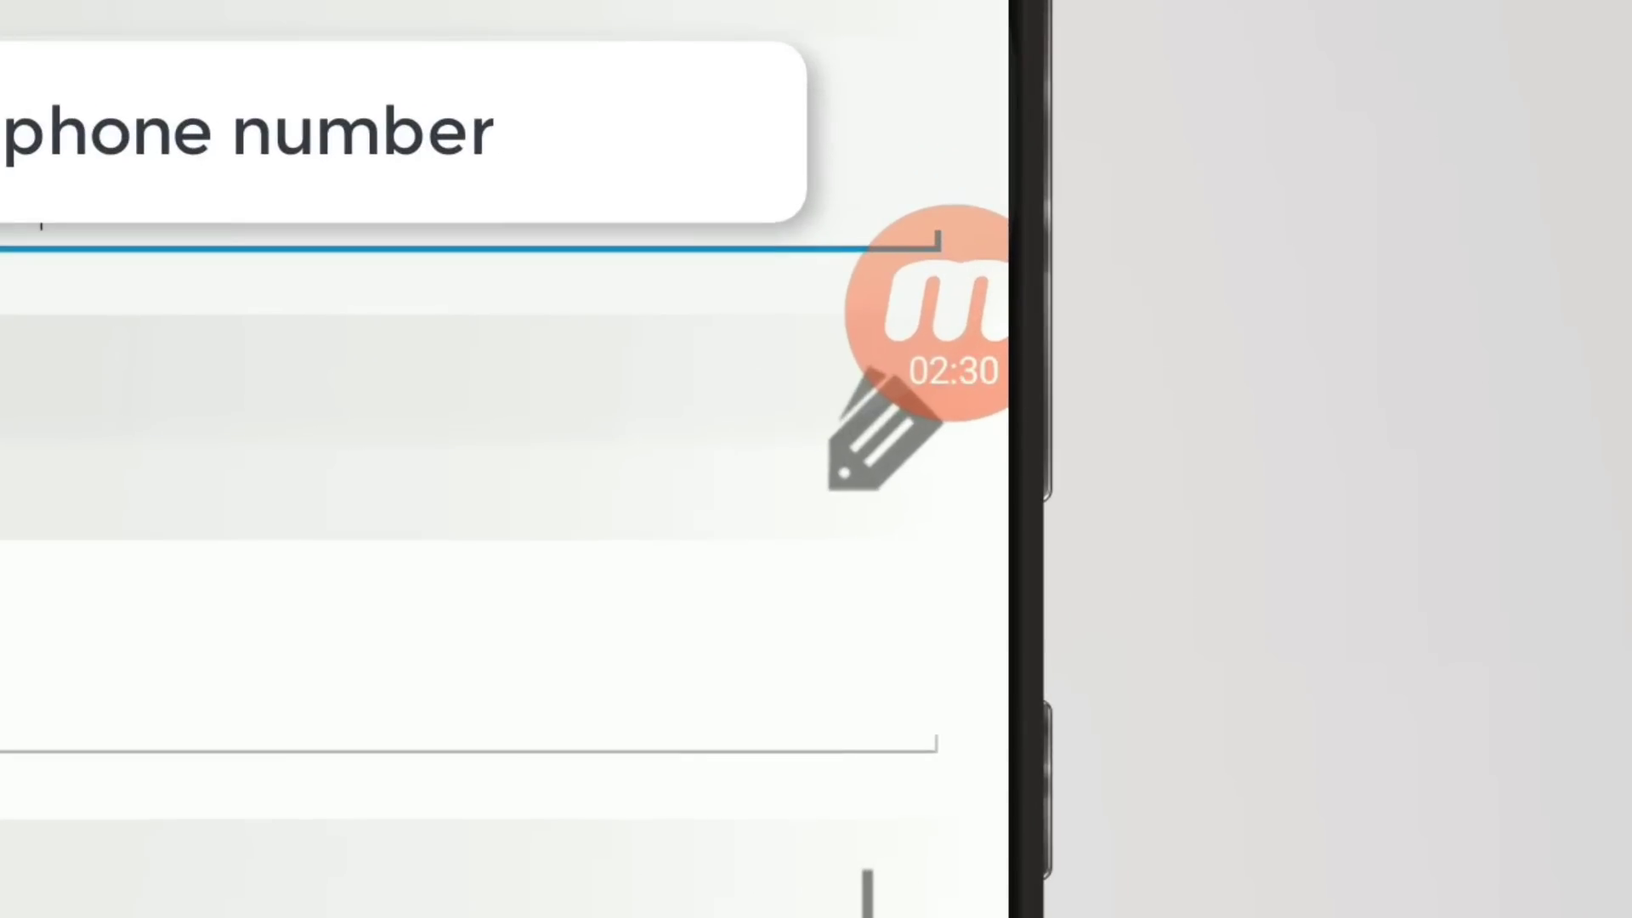
click(884, 429)
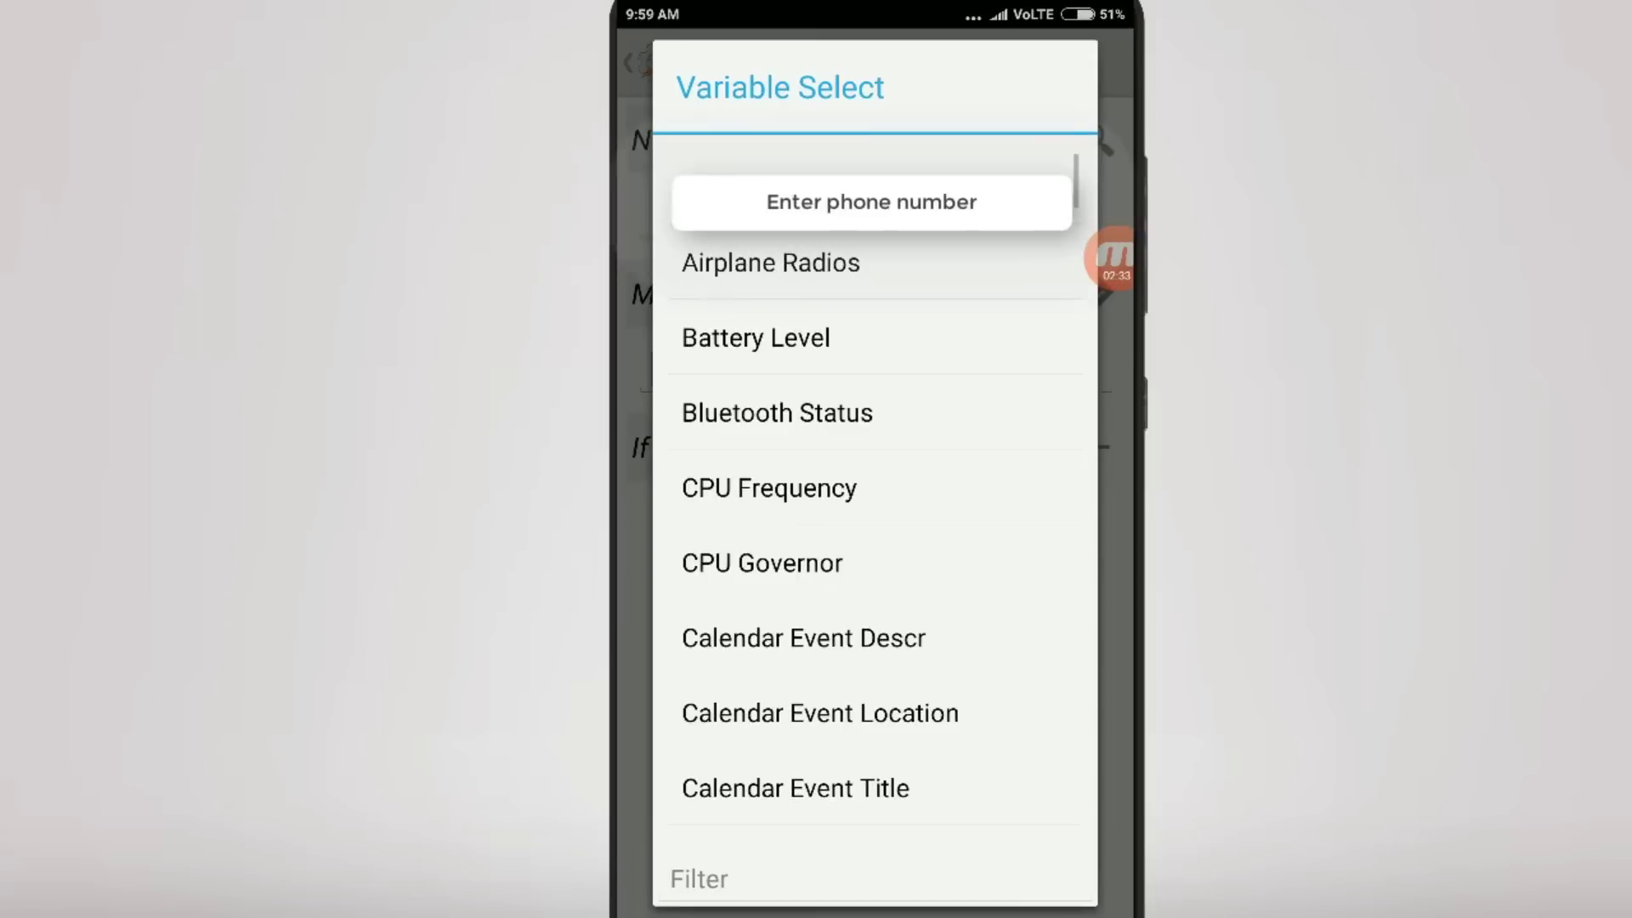
Set the SMS message to the Location (Net) variable %LOCN and save the action
scroll(874, 510, down, 2)
scroll(874, 510, down, 5)
scroll(874, 510, down, 5)
scroll(874, 510, down, 10)
scroll(874, 510, up, 2)
scroll(874, 510, up, 3)
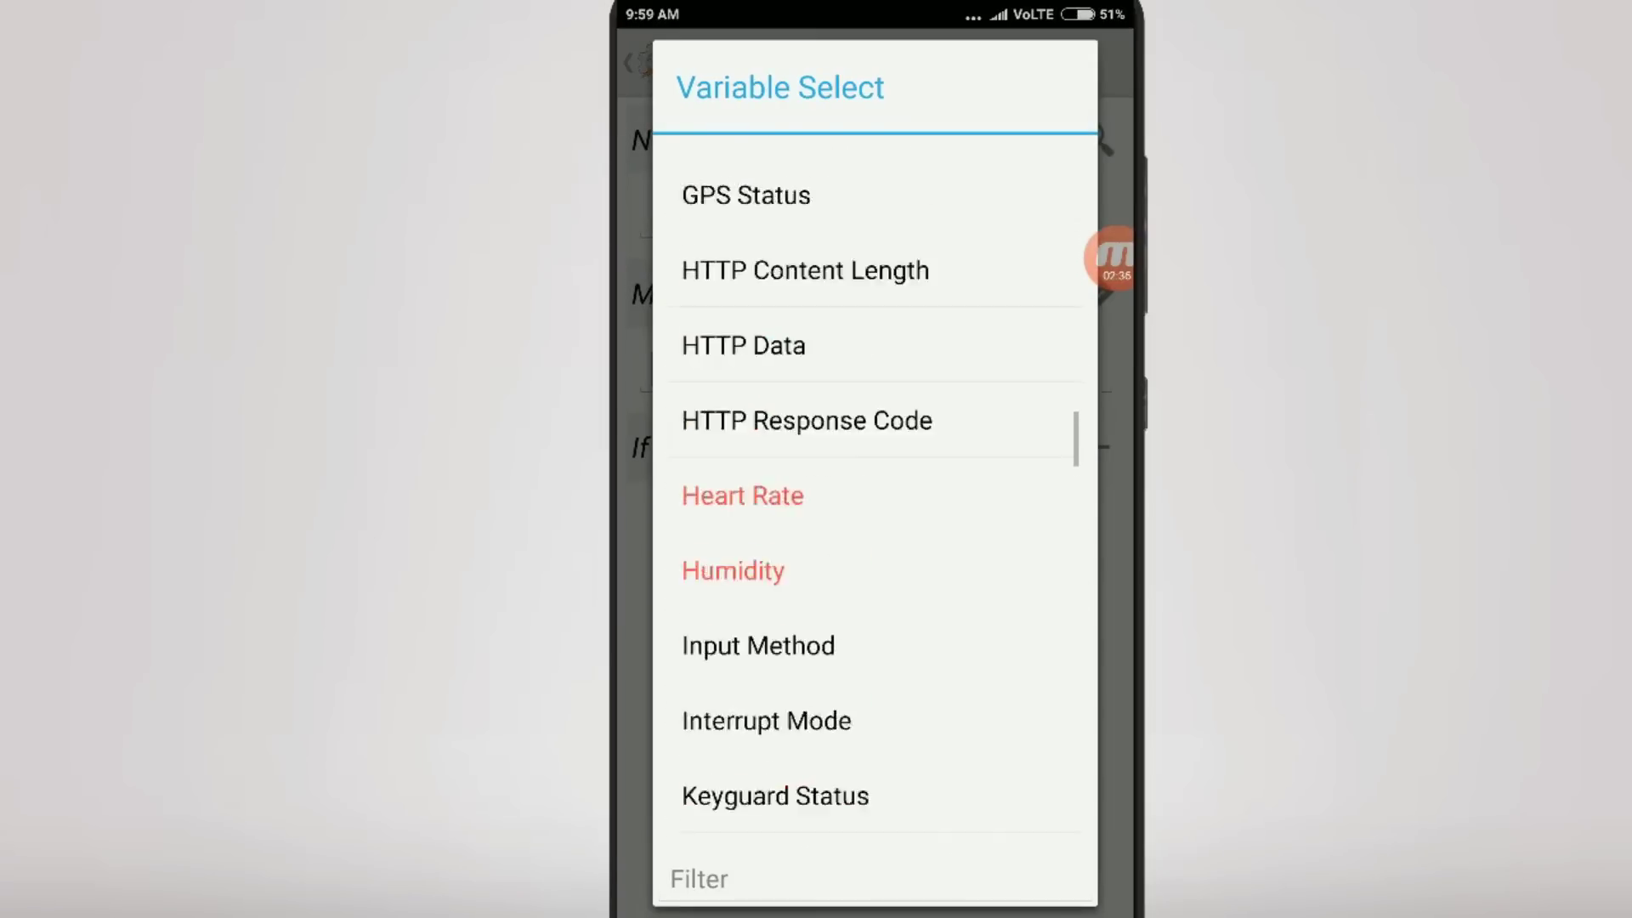
scroll(874, 510, up, 2)
scroll(874, 510, down, 5)
scroll(874, 510, up, 1)
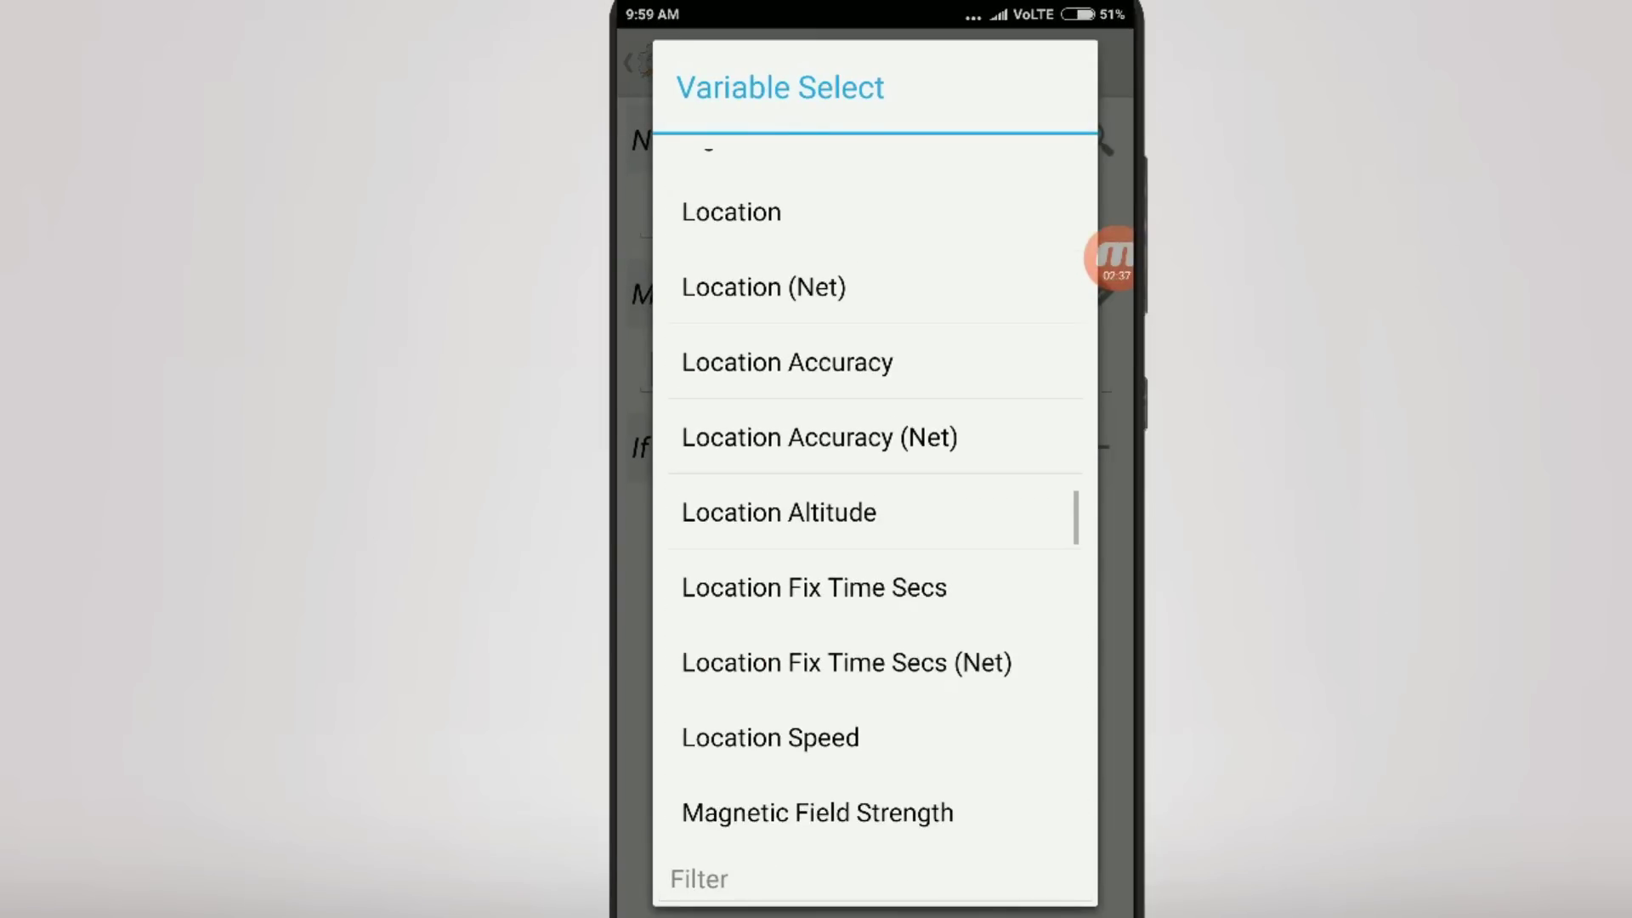
scroll(874, 510, up, 2)
click(765, 459)
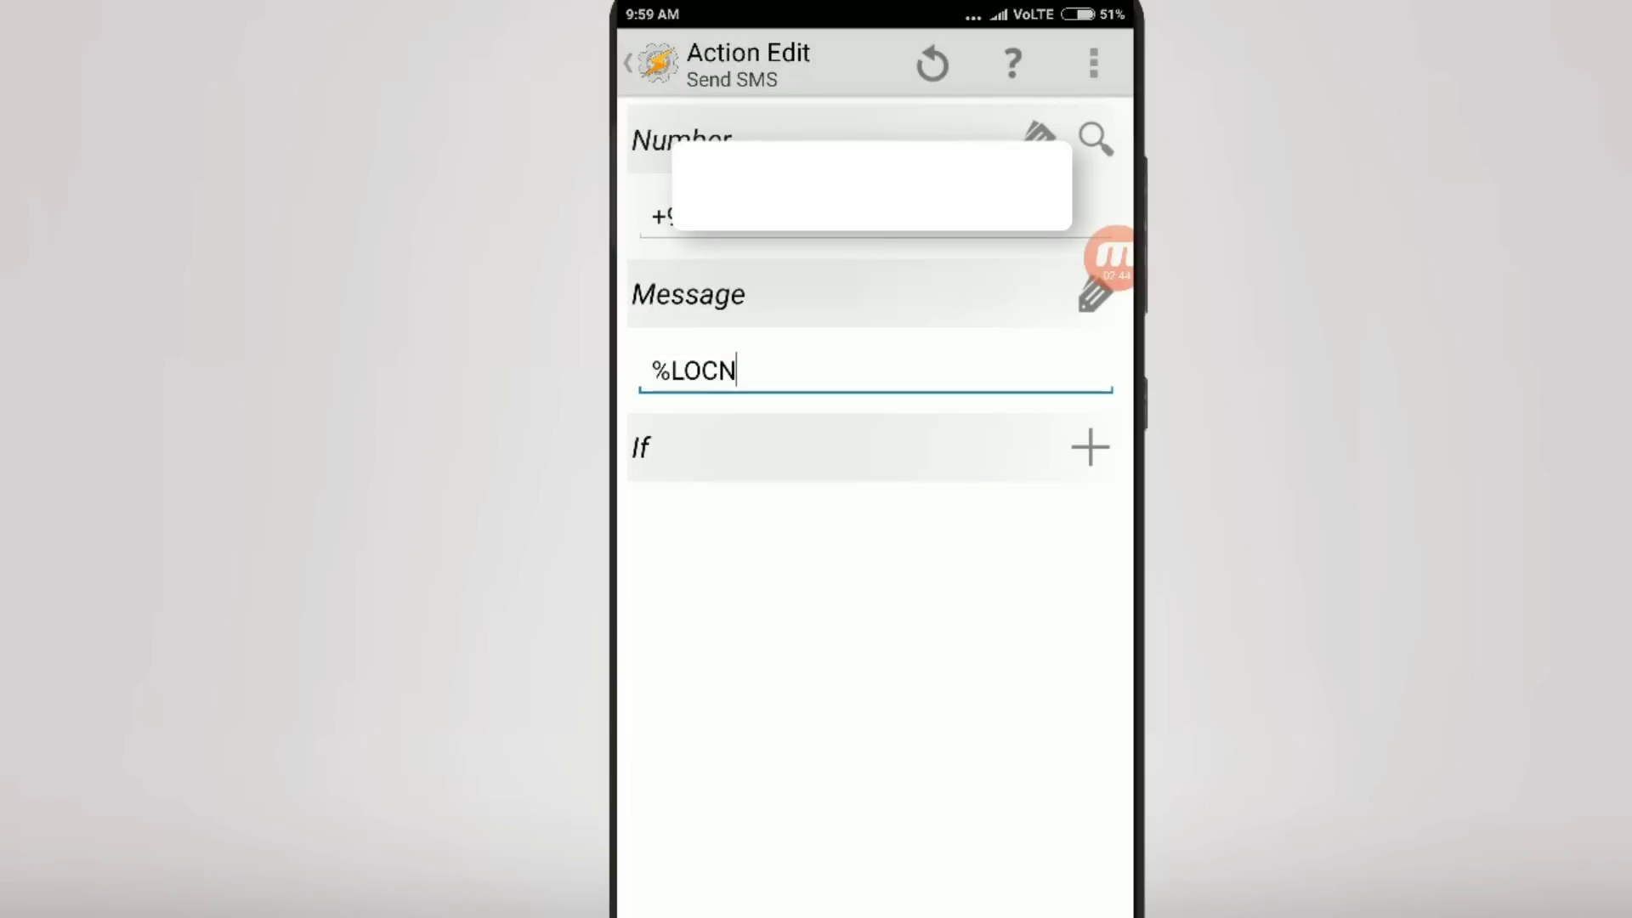
key(Escape)
key(Escape)
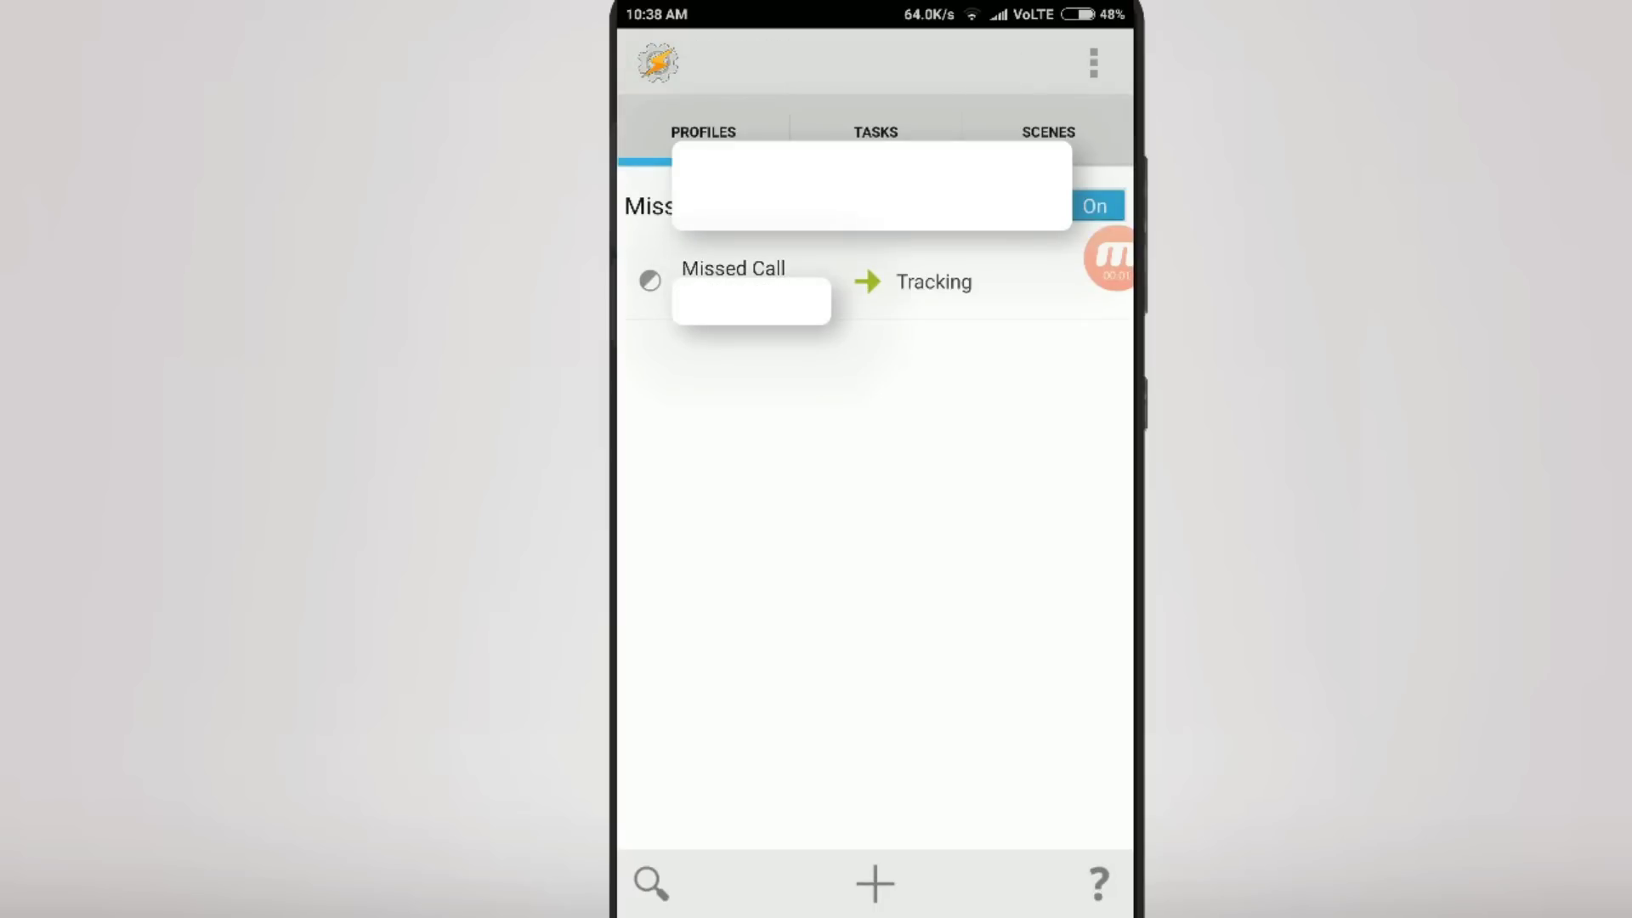
Toggle Tasker off and back on so it ends up enabled
click(658, 63)
click(658, 62)
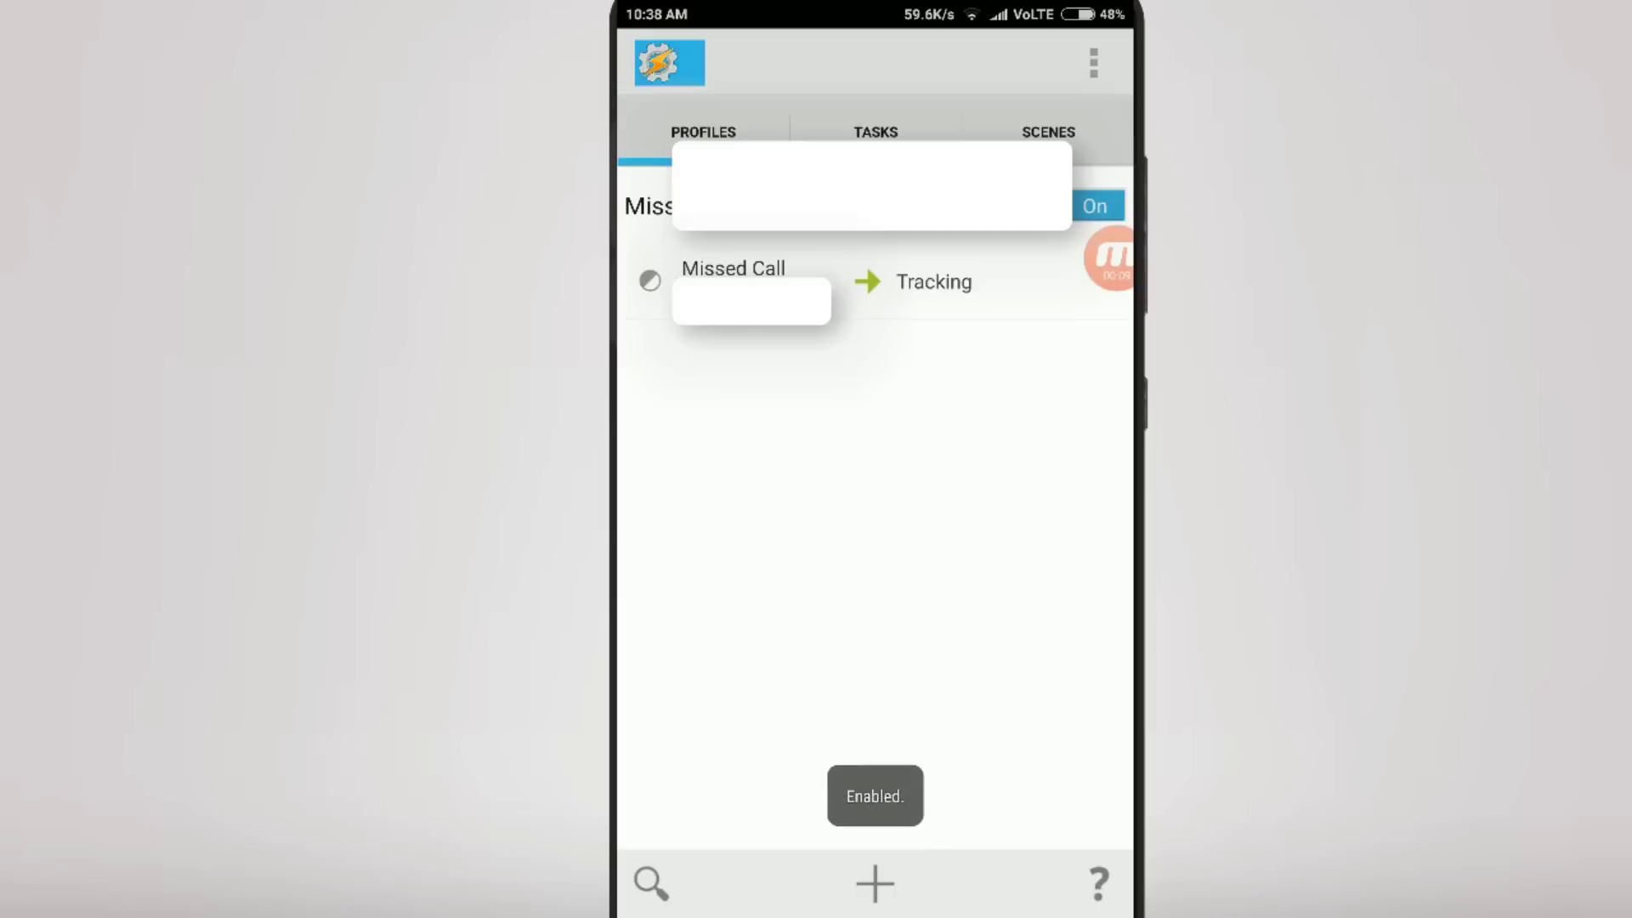